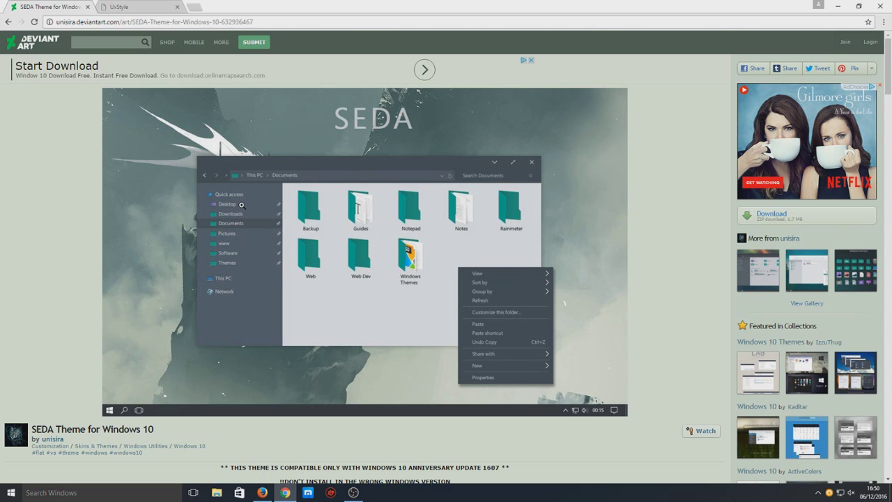
Step: Download the UxStyle 0.2.4.2 preview build for Windows 10 Technical Preview from the UxStyle website
click(122, 7)
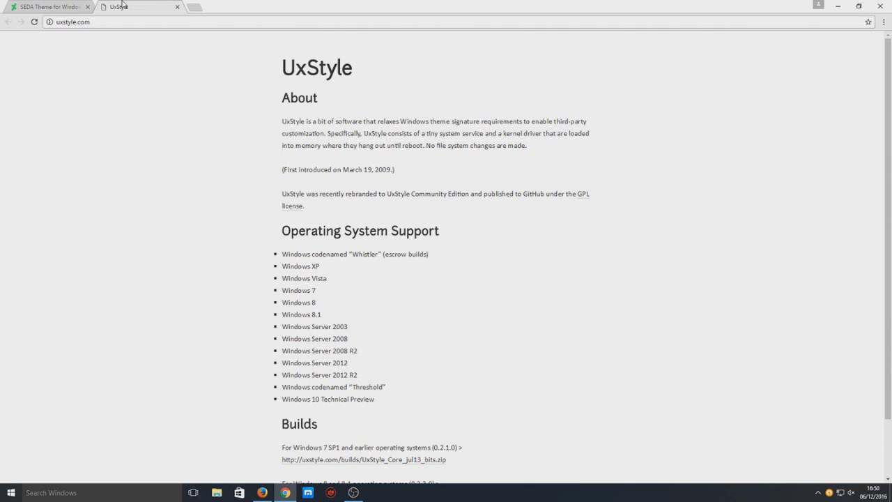
drag(303, 61, 328, 70)
click(353, 76)
scroll(345, 299, down, 1)
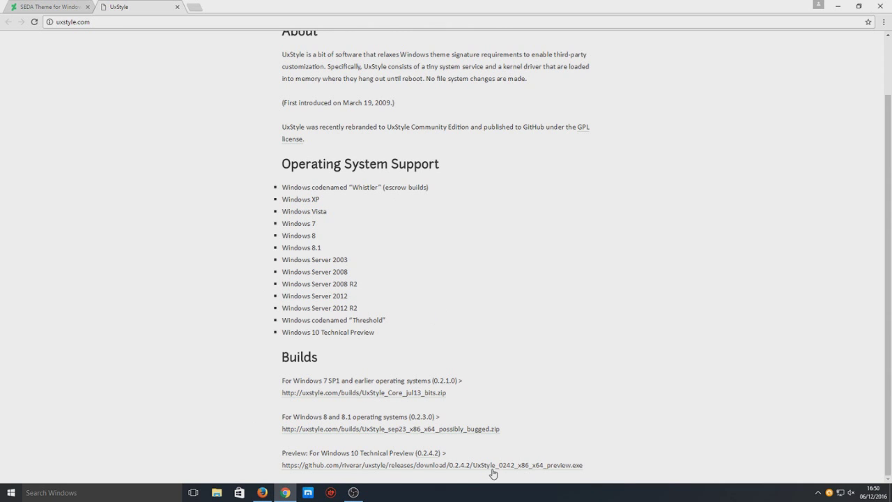
click(453, 466)
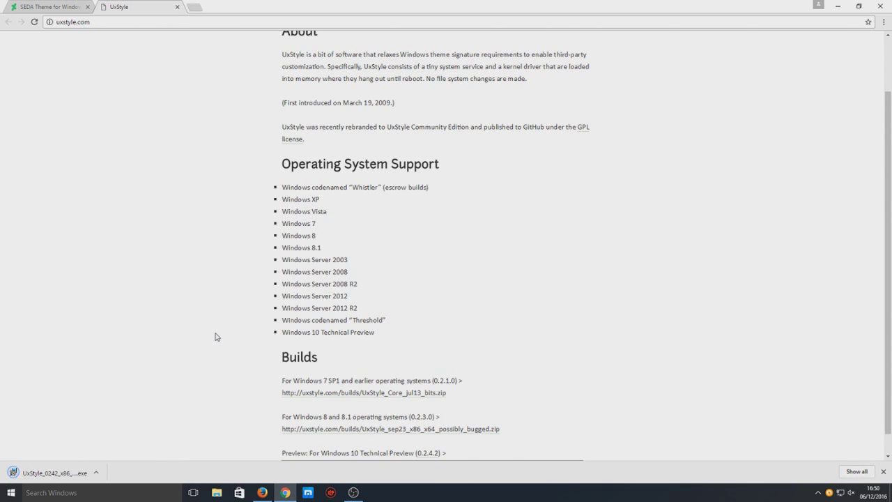
Step: Run the downloaded UxStyle setup, install it, and close the installer
click(59, 474)
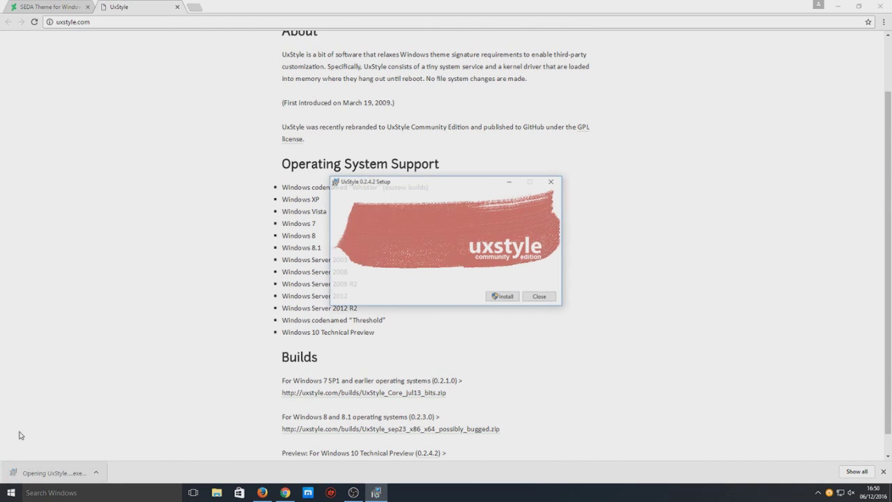
click(505, 297)
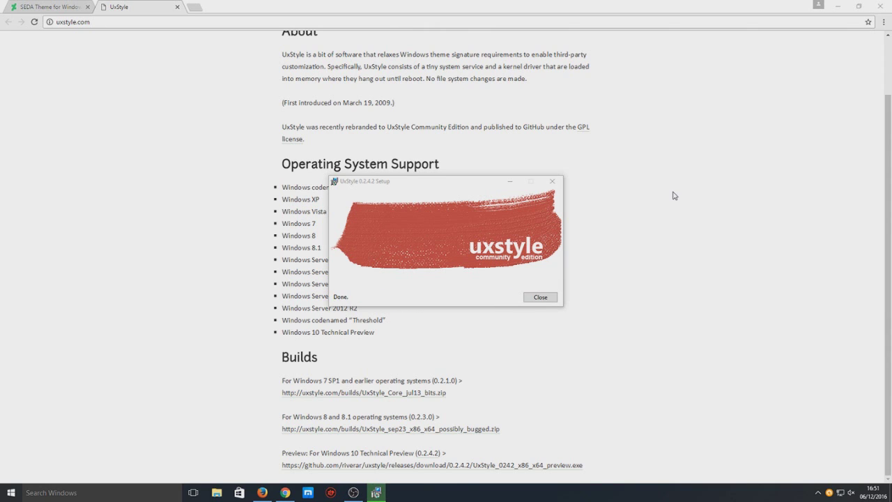
drag(465, 184, 473, 185)
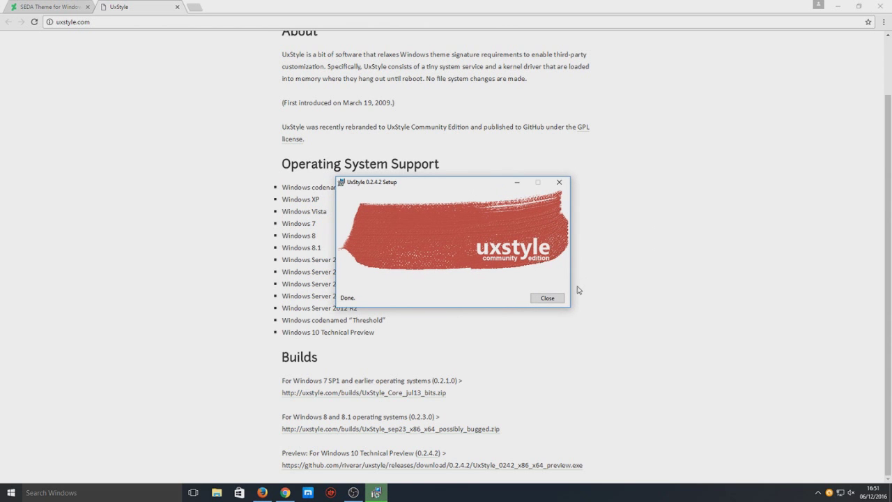
click(556, 301)
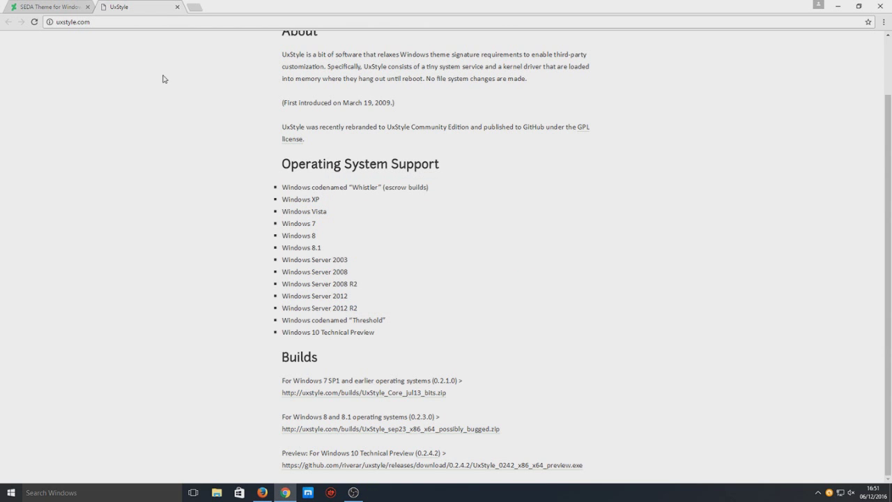
Step: Close the UxStyle page and download the SEDA Theme for Windows 10 ZIP from DeviantArt
middle_click(159, 9)
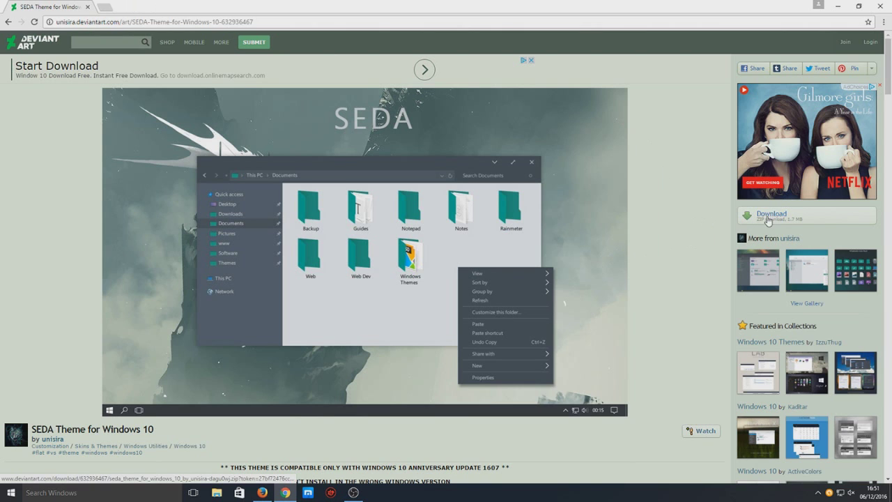
key(Return)
click(800, 219)
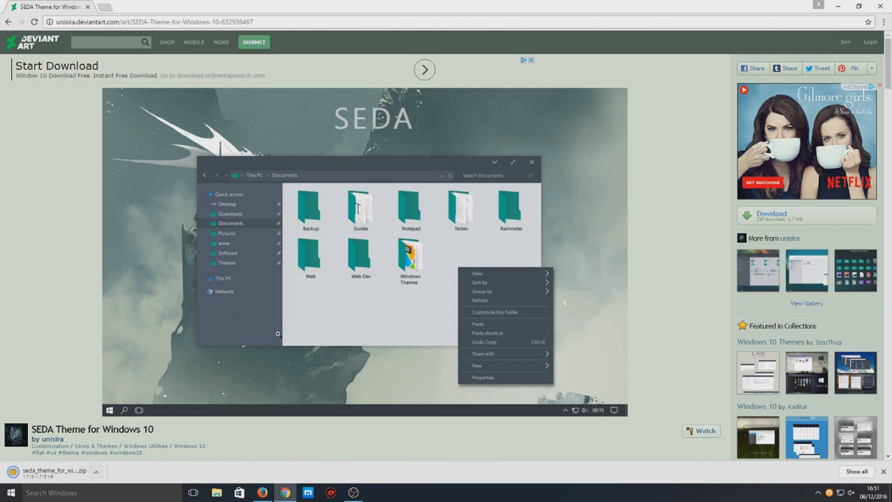
Step: Open the downloaded SEDA theme archive, extract the Seda Theme - W10 AP folder to the desktop, and close the archive
click(64, 476)
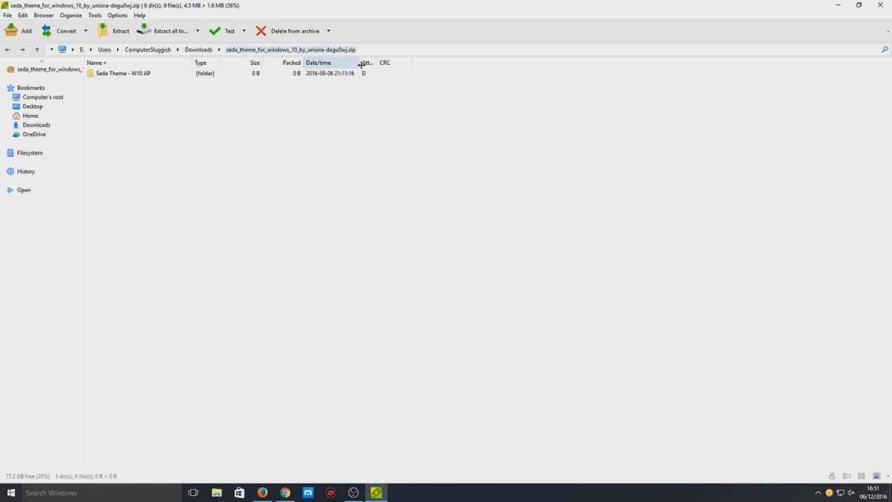
drag(633, 9, 341, 72)
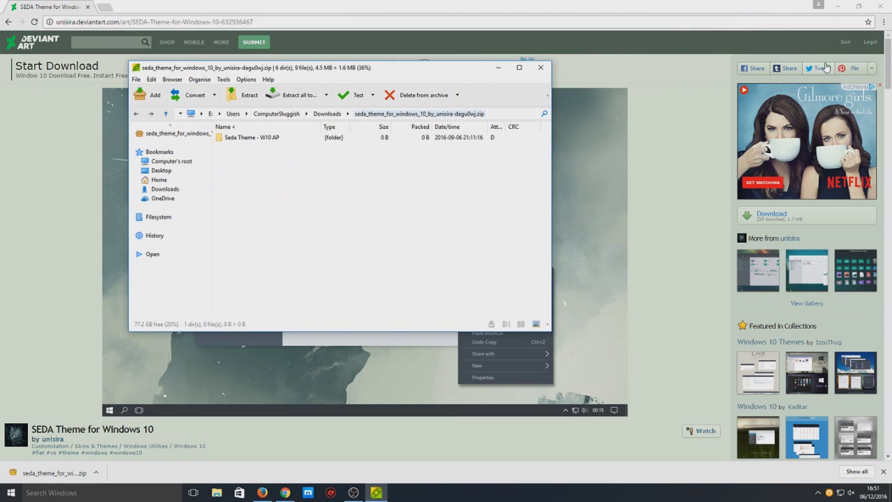
click(819, 5)
drag(259, 171, 617, 62)
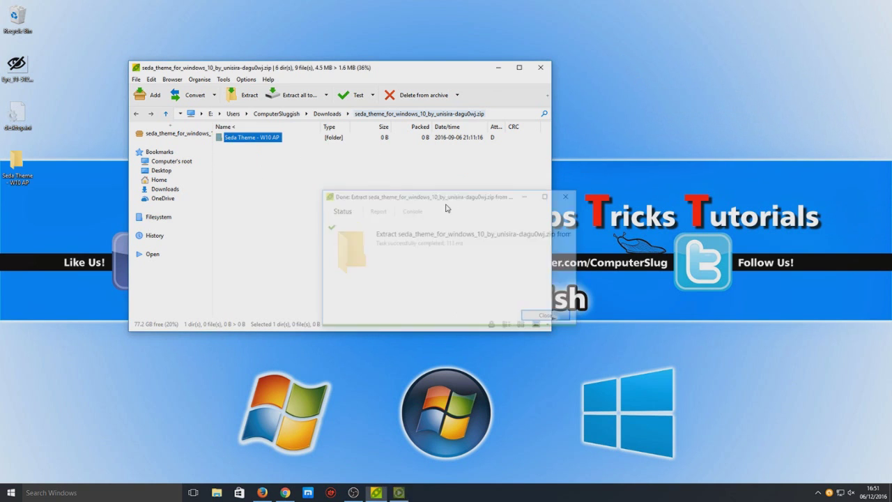
click(540, 67)
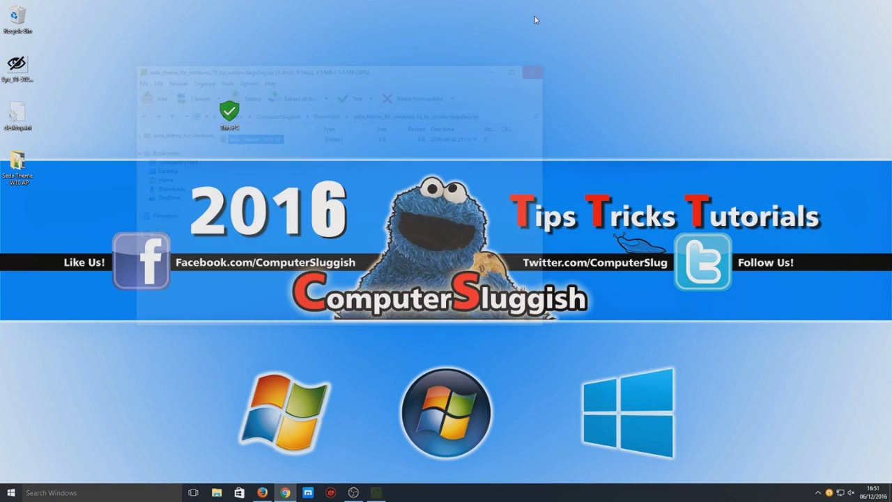
Step: Open the extracted Seda Theme - W10 AP folder on the desktop and copy its Theme folder
double_click(15, 162)
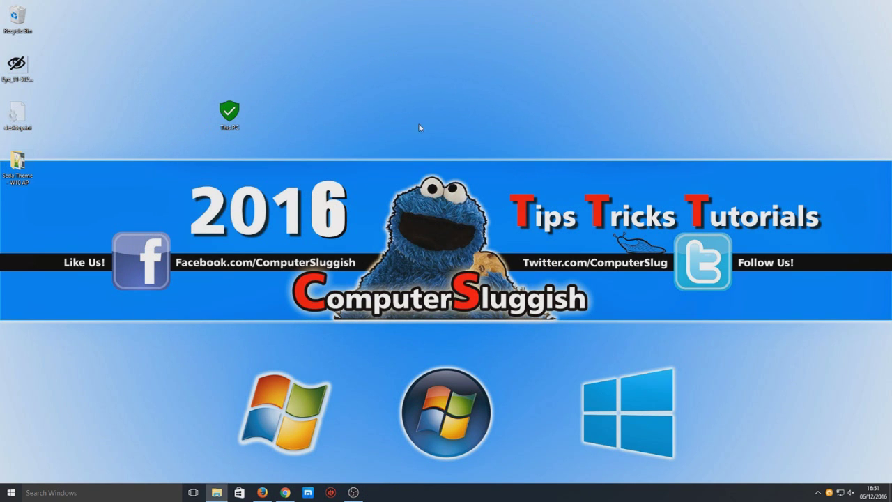
double_click(482, 127)
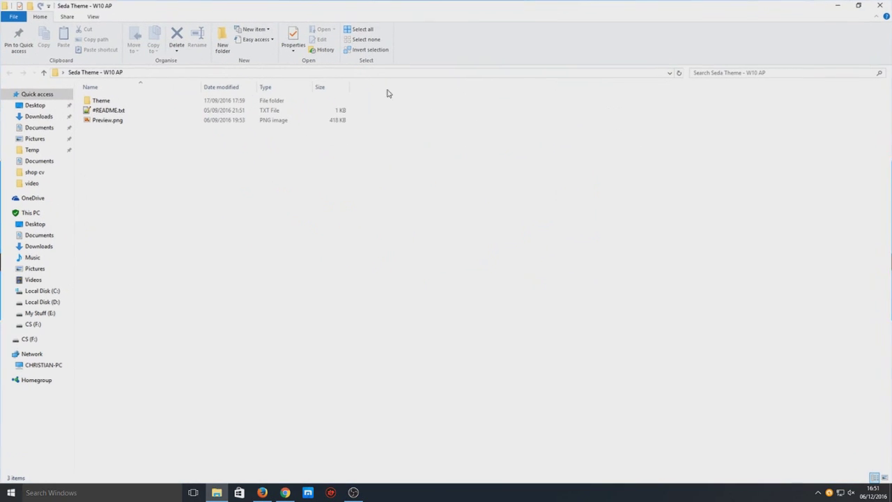
drag(147, 242, 345, 306)
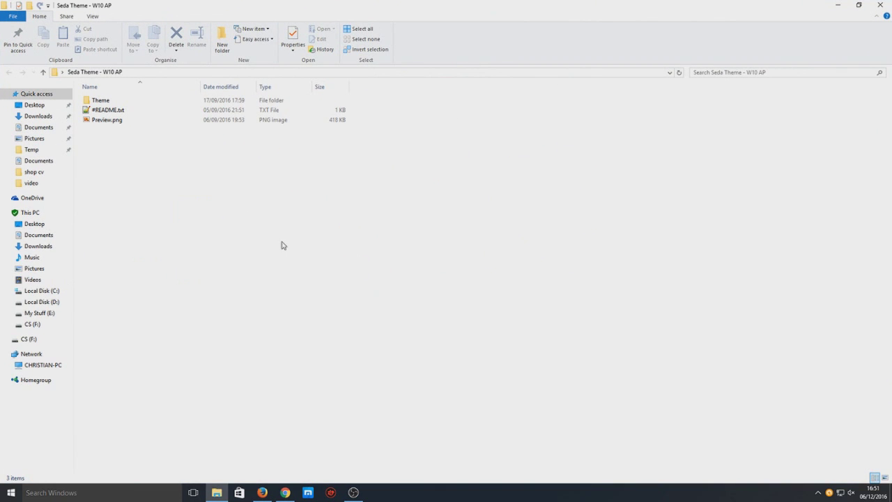
drag(365, 5, 350, 116)
double_click(349, 116)
right_click(103, 102)
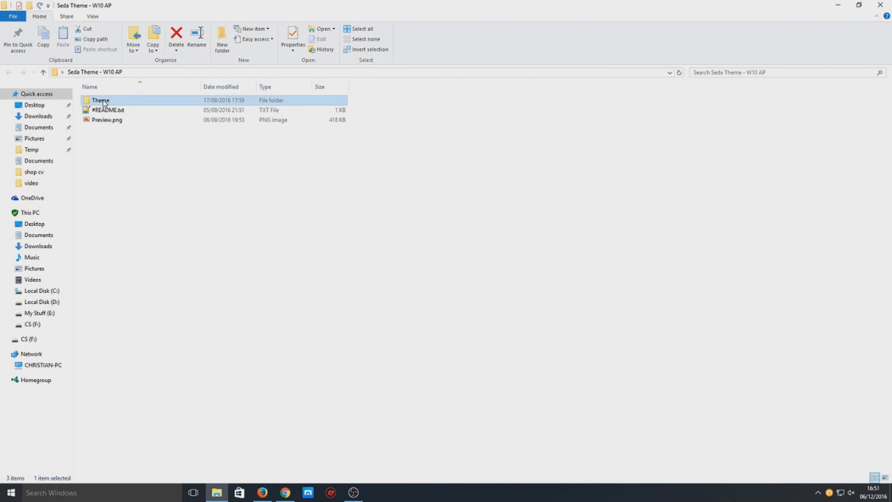
click(146, 371)
click(321, 296)
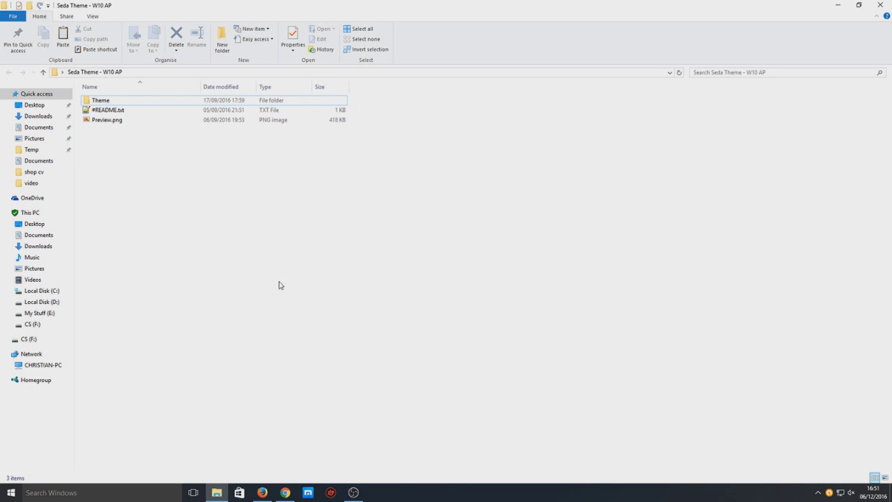
Step: Go to the C:\Windows\Resources\Themes folder
click(44, 291)
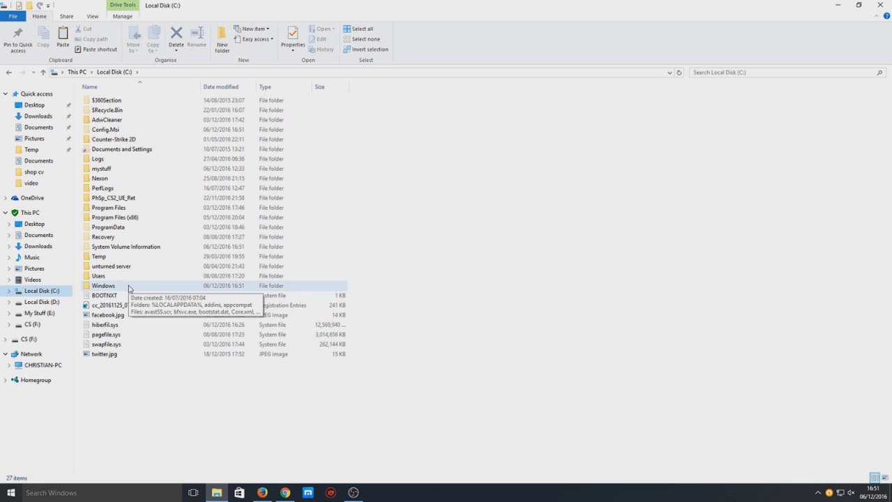
double_click(128, 287)
scroll(285, 340, down, 5)
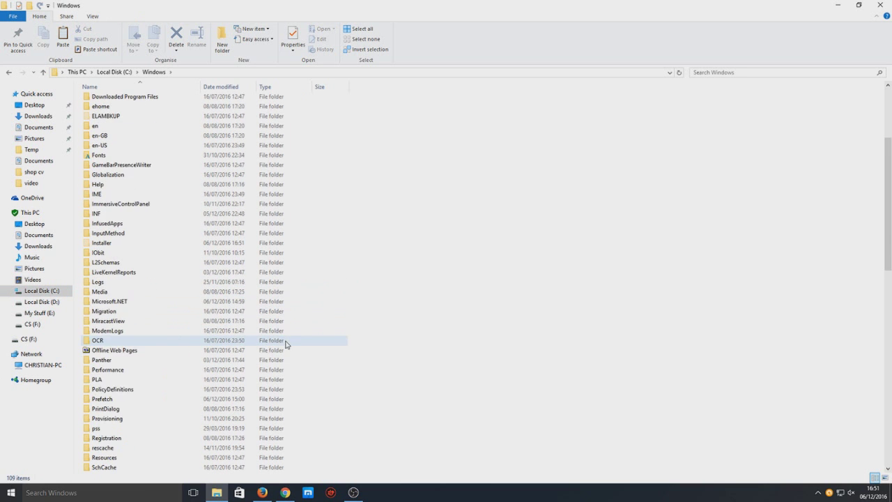
scroll(285, 340, down, 3)
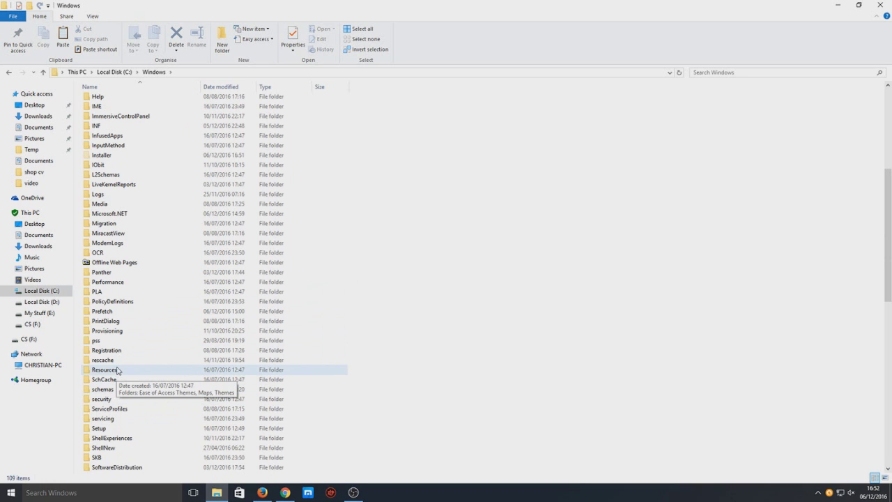
double_click(119, 371)
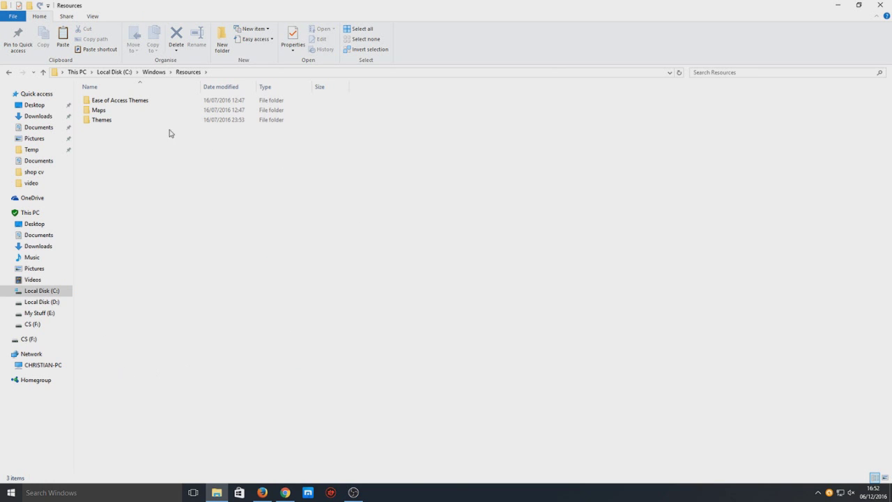
double_click(115, 121)
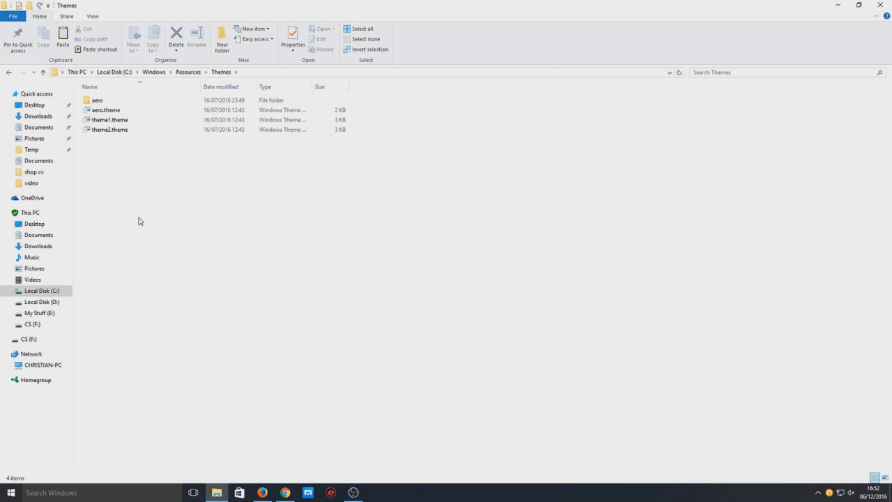
Step: Paste the copied Theme folder into the Themes folder, granting administrator permission
right_click(223, 236)
click(265, 300)
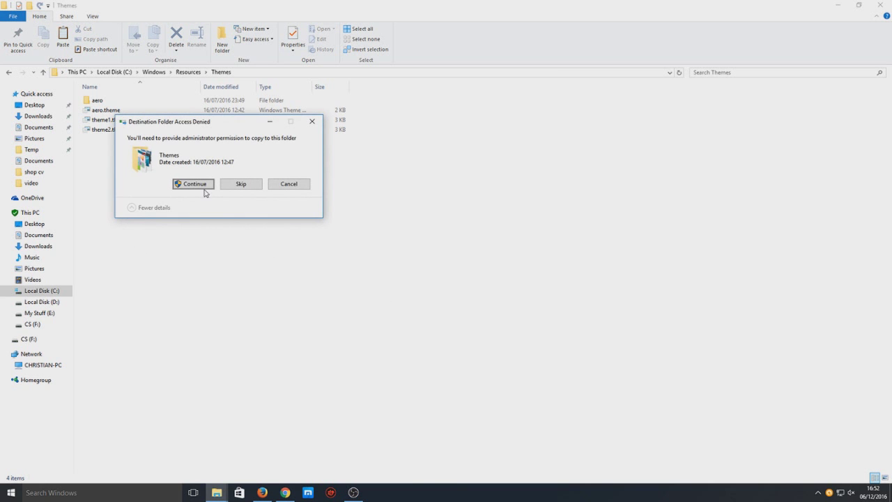
click(198, 185)
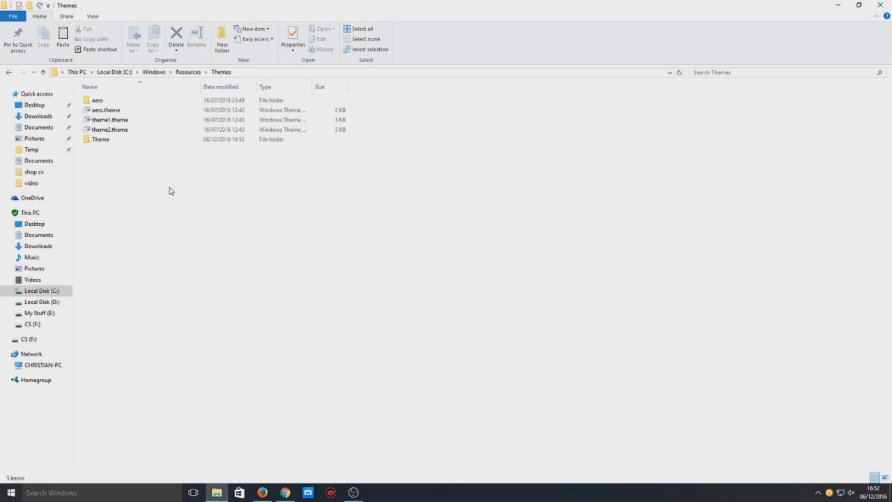
Step: Open the pasted Theme folder and cut the Seda folder together with the Seda.theme and Seda-W.theme files
double_click(133, 139)
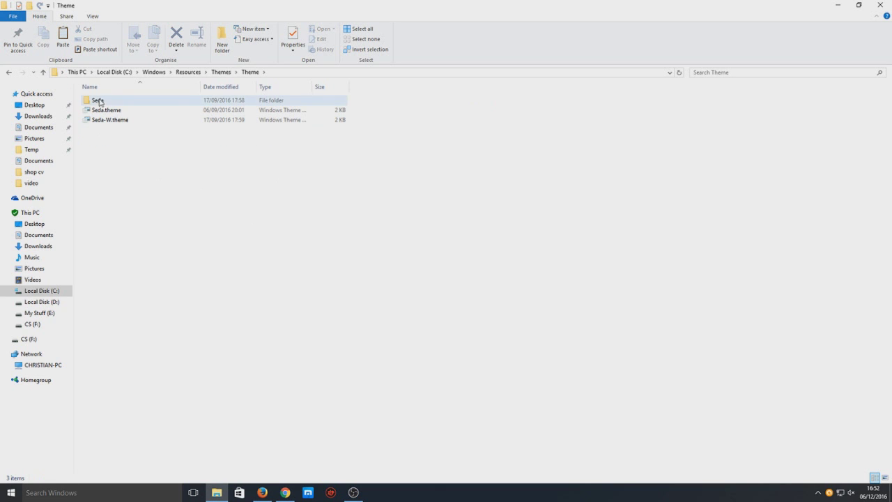
click(219, 72)
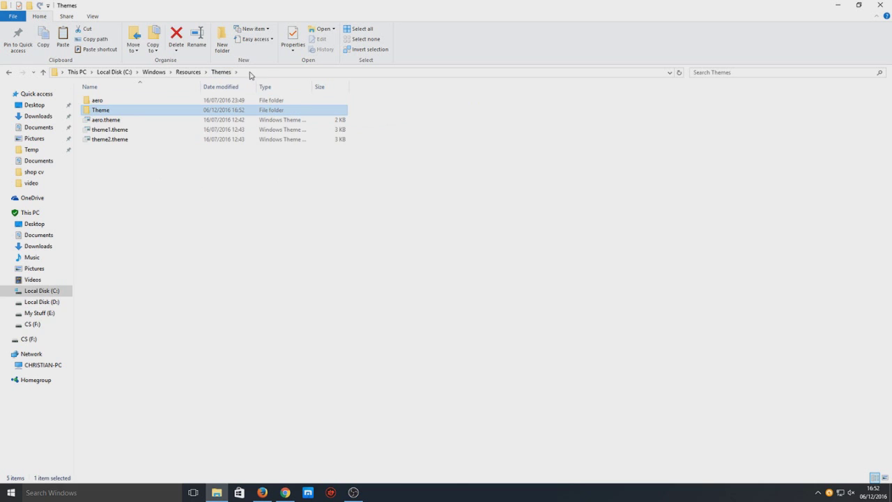
double_click(101, 111)
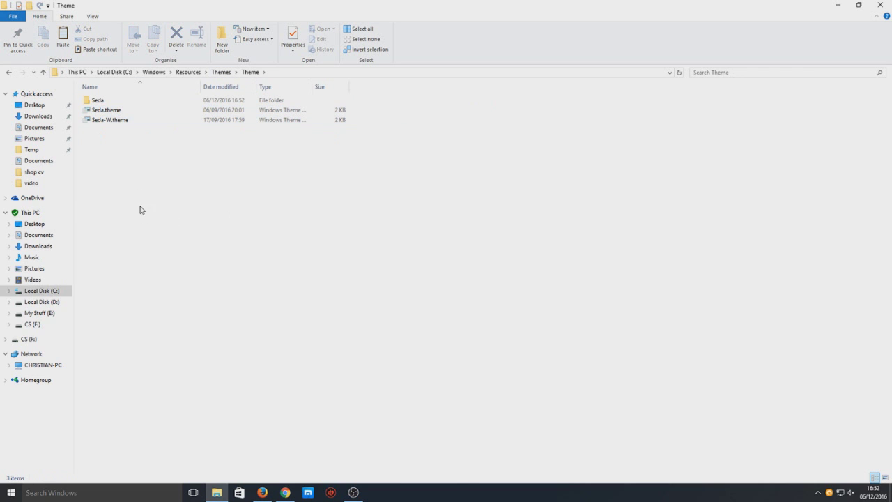
drag(193, 258, 75, 93)
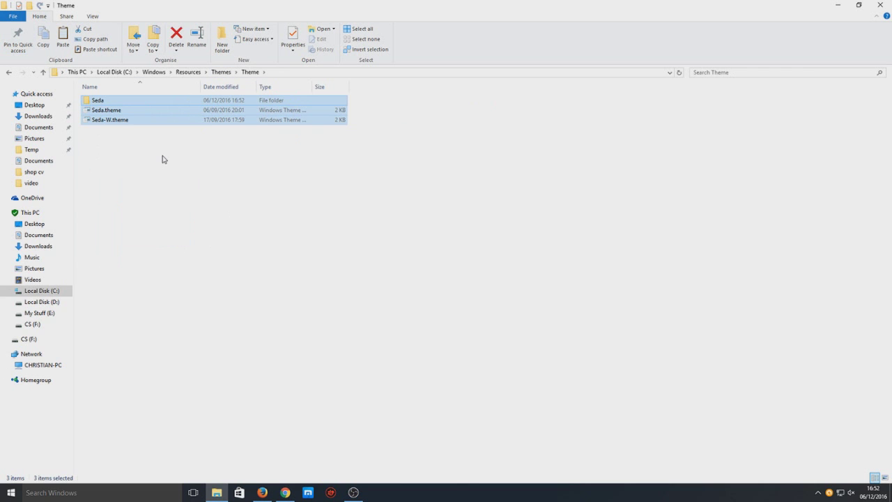
drag(176, 188, 42, 70)
right_click(114, 110)
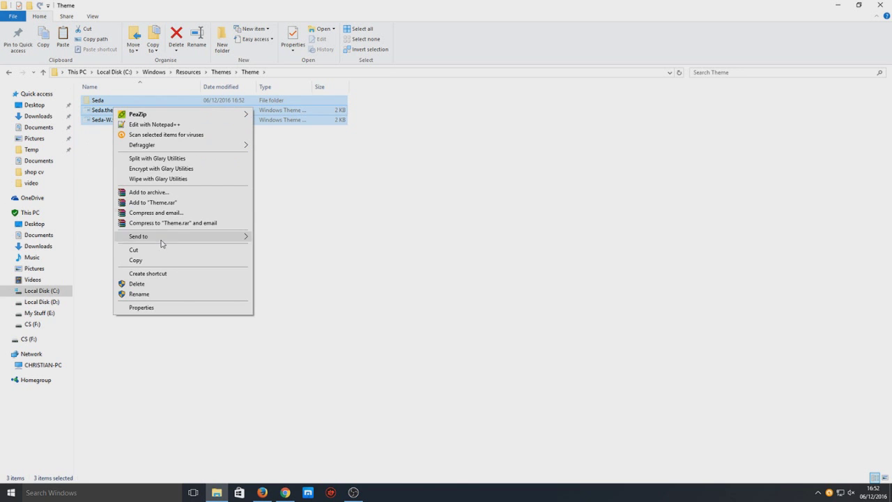
click(162, 249)
Step: Paste the three cut Seda items into the parent Themes folder, granting administrator permission for each one
click(221, 71)
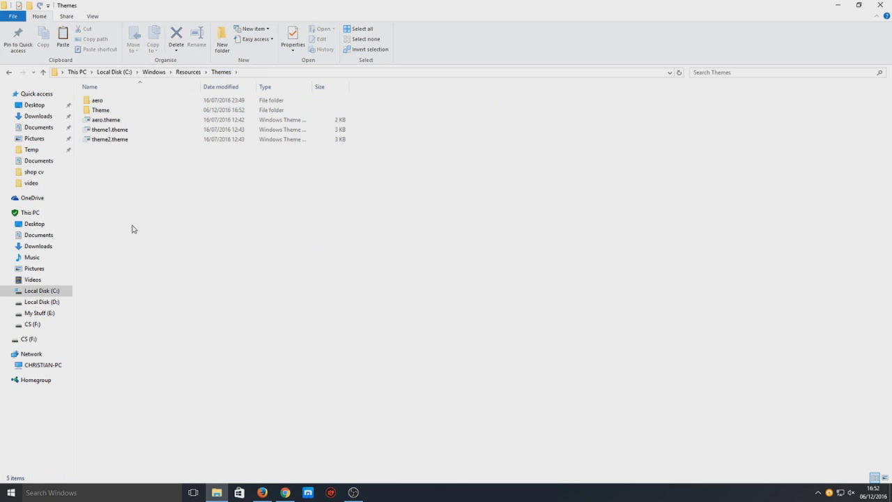
right_click(134, 228)
click(179, 288)
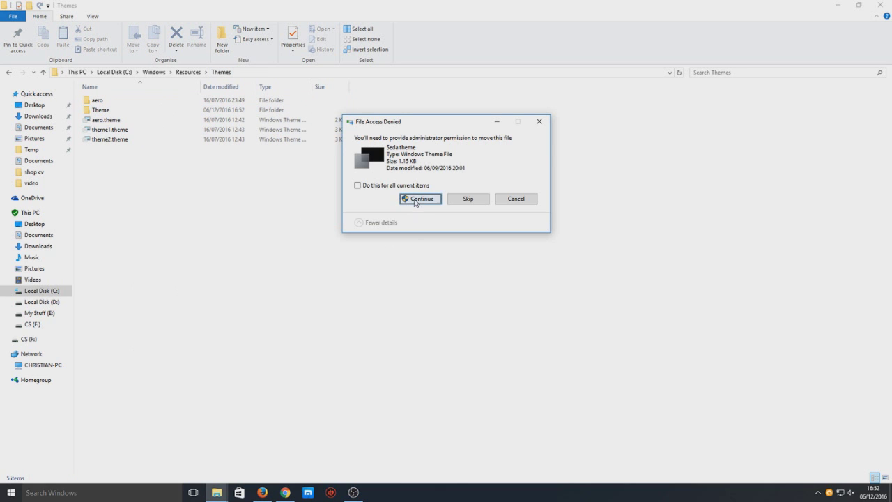
click(418, 198)
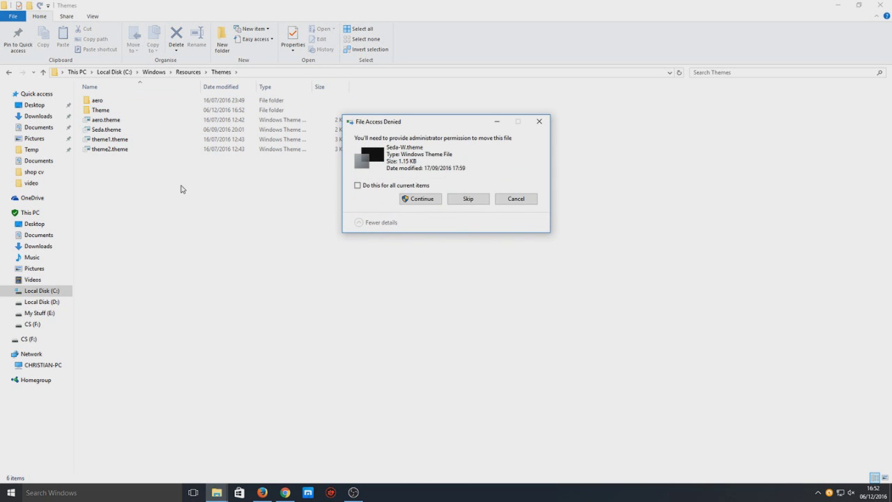
click(409, 199)
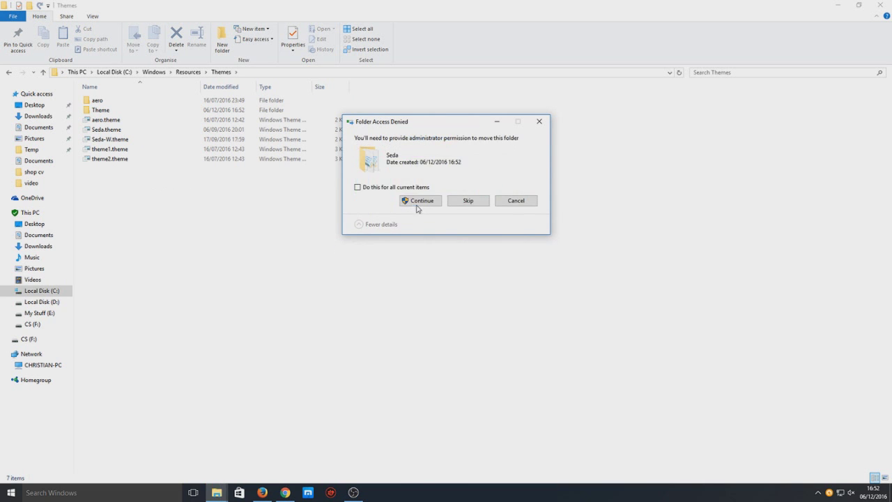
click(419, 202)
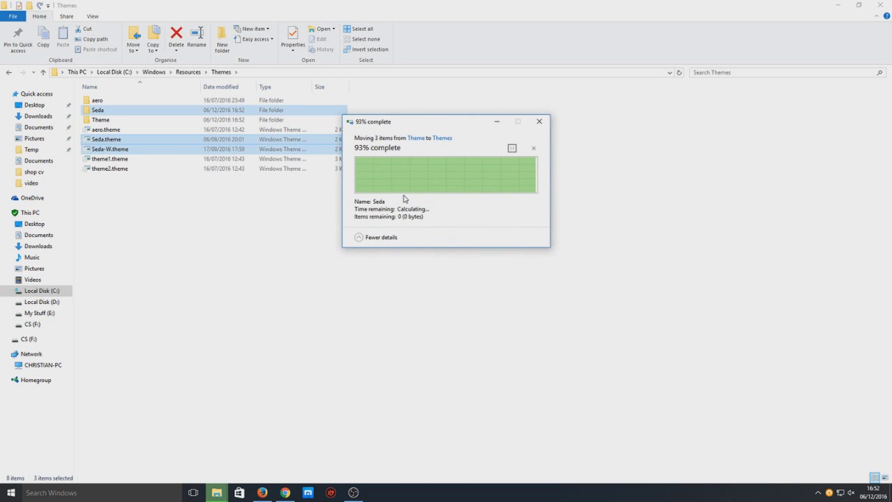
Step: Delete the leftover Theme folder from the Themes folder, granting administrator permission, and close the Store window opened by mistake
click(185, 219)
click(174, 120)
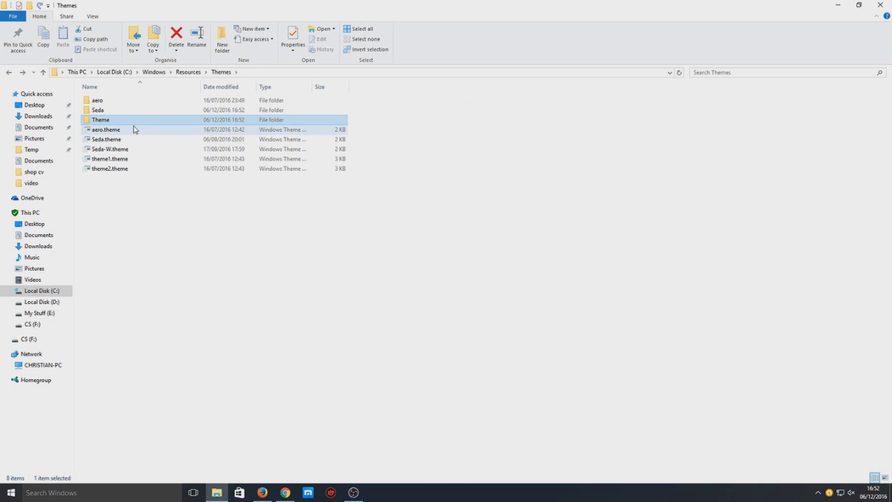
key(Delete)
click(484, 284)
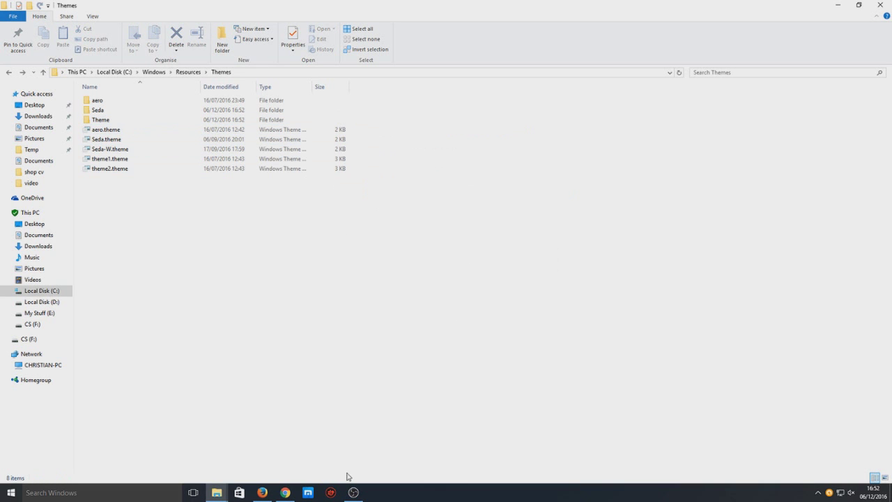
click(239, 492)
click(269, 463)
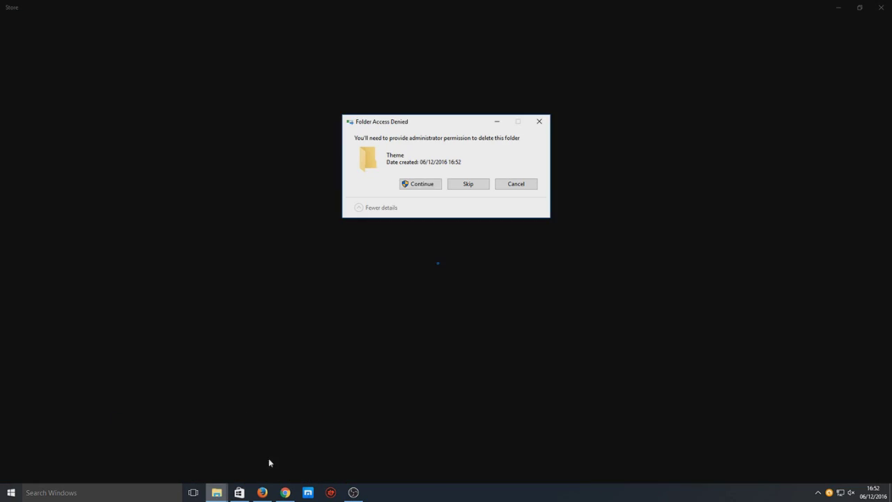
click(421, 184)
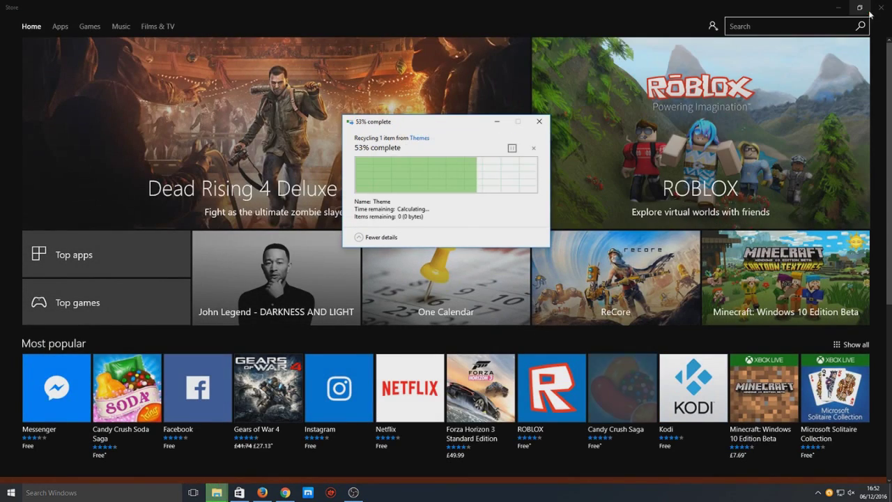
click(871, 10)
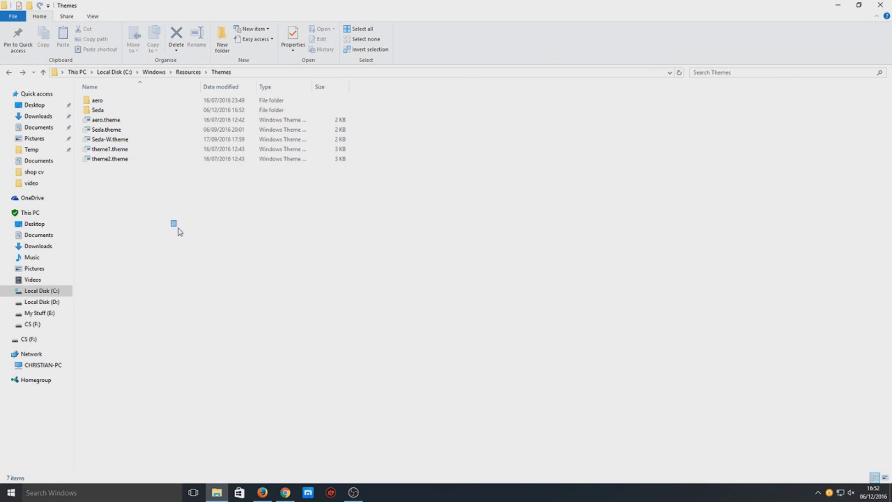
Step: Examine the theme items in the Theme subfolder of the desktop's Seda Theme - W10 AP folder, and close both folder windows
drag(254, 5, 365, 6)
double_click(17, 167)
double_click(134, 104)
drag(159, 182, 81, 88)
drag(145, 180, 77, 91)
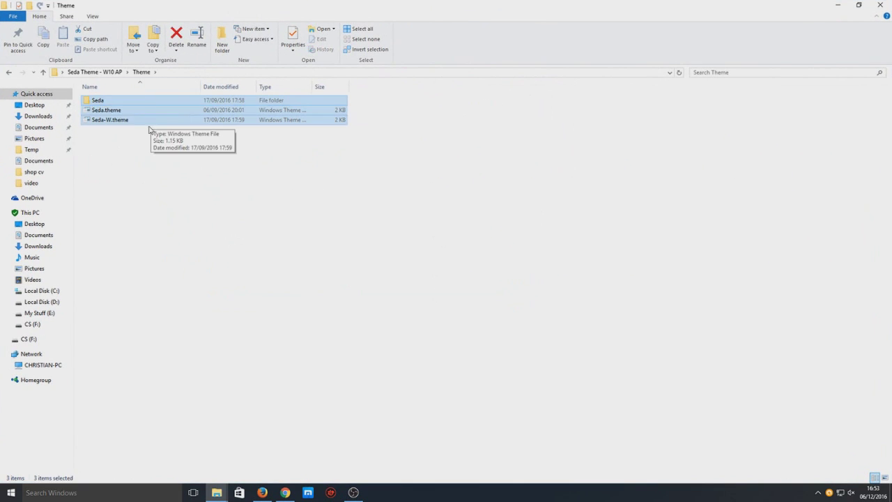
click(297, 227)
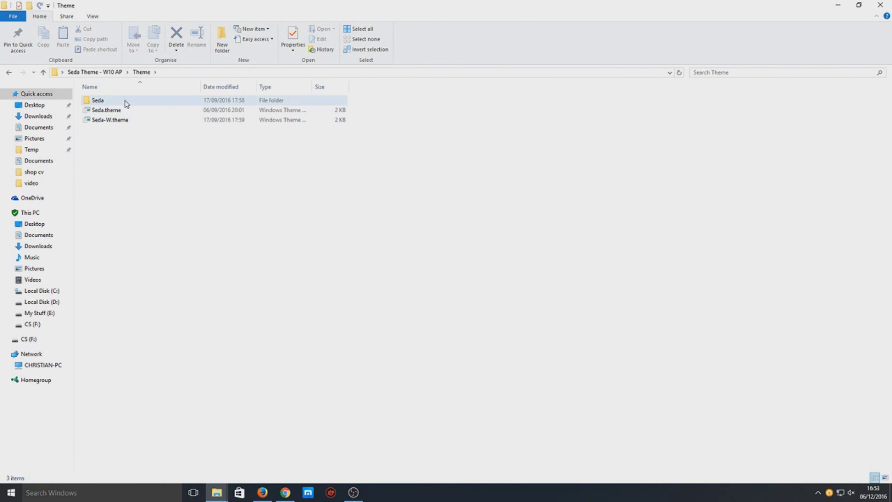
click(882, 4)
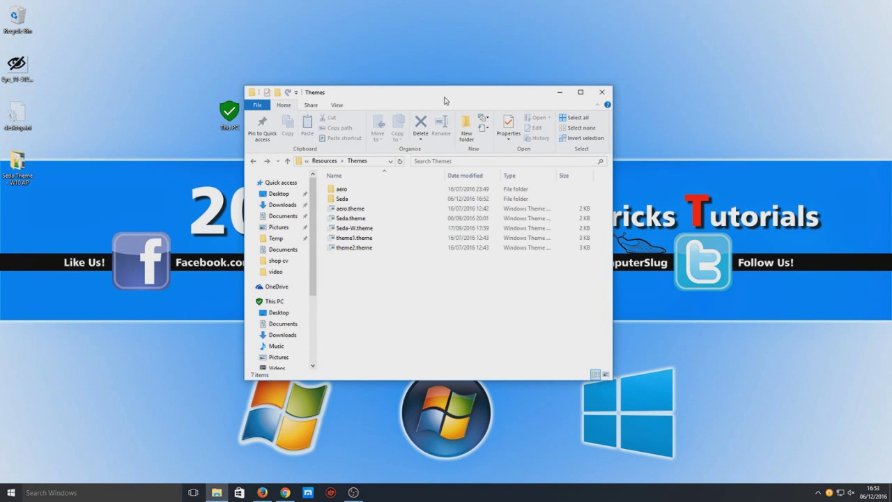
key(alt+F4)
Step: Open the theme settings through the desktop's personalisation settings and apply the installed Seda theme
right_click(434, 126)
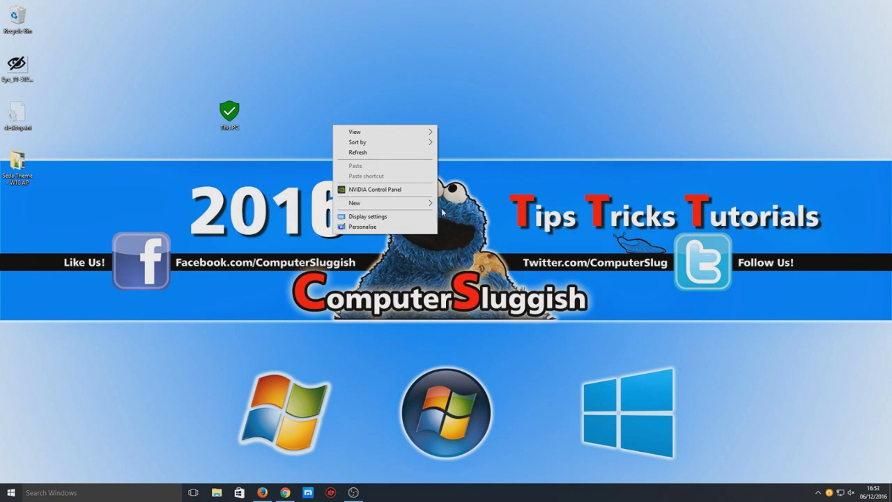
click(400, 227)
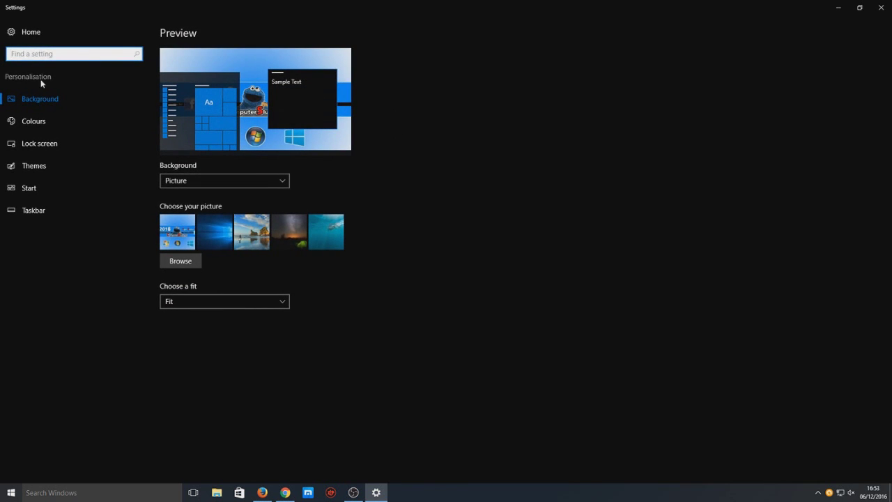
click(39, 167)
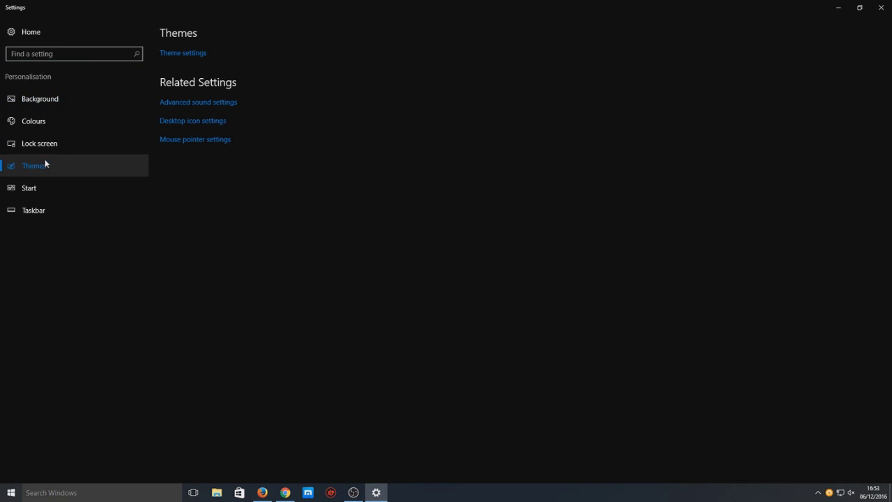
click(187, 55)
double_click(313, 18)
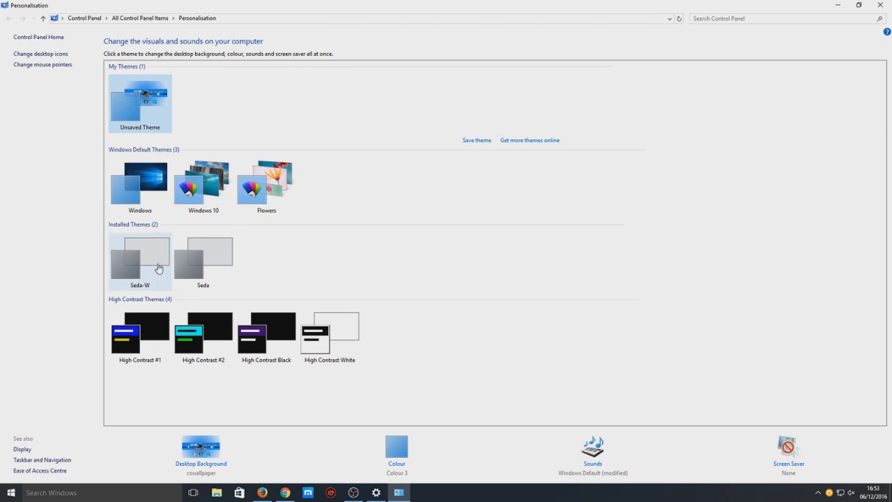
click(222, 271)
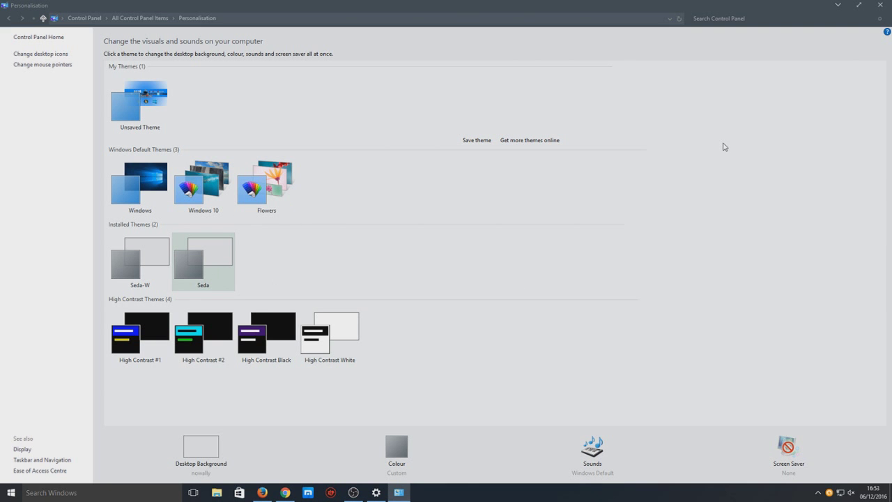
Step: Restore the Personalisation window to a smaller size, close Settings, and move and widen the Personalisation window
double_click(627, 5)
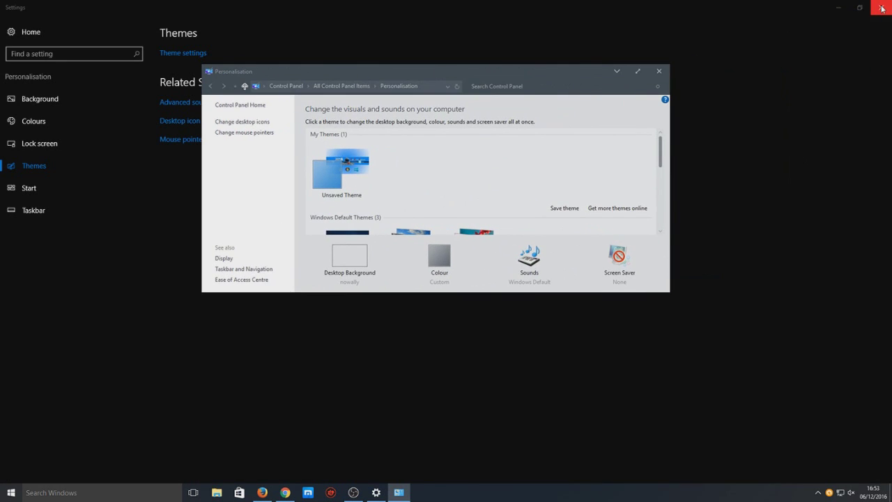
click(882, 9)
drag(473, 67, 466, 98)
drag(201, 317, 97, 320)
Step: Open the desktop's Seda Theme - W10 AP folder to view the new theme, and move and shrink its window
double_click(21, 171)
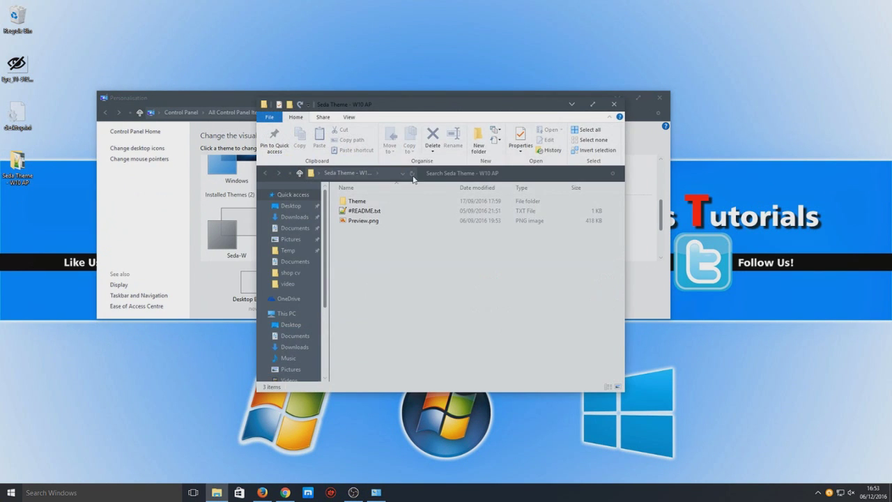
drag(442, 110, 245, 50)
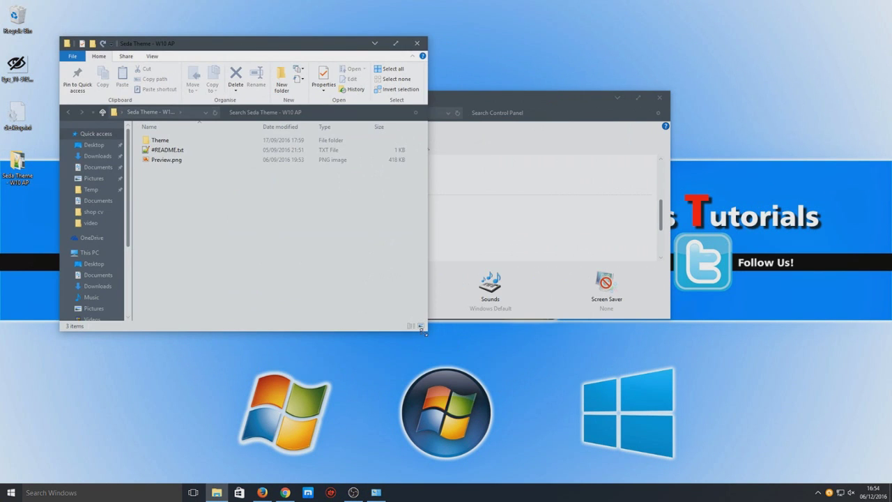
drag(428, 334, 331, 281)
Step: Switch to Chrome's SEDA theme page and resize its window to sit beside the folder window for viewing the applied theme
click(285, 492)
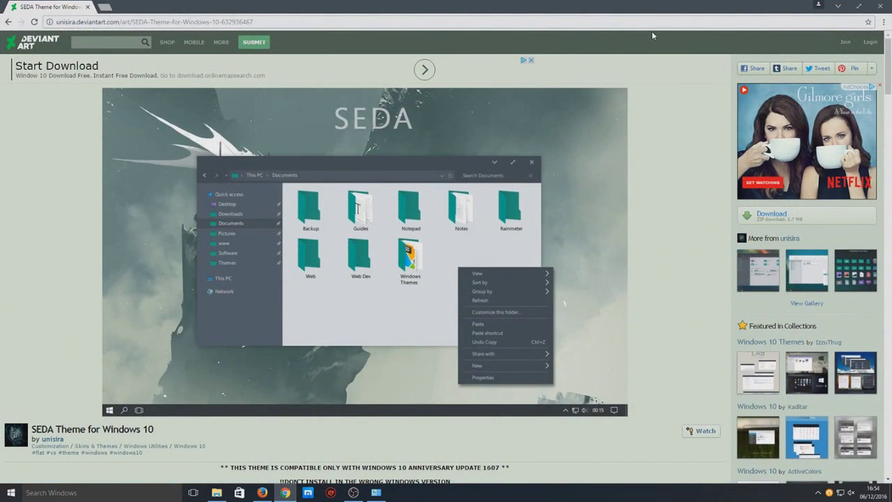
drag(596, 4, 675, 26)
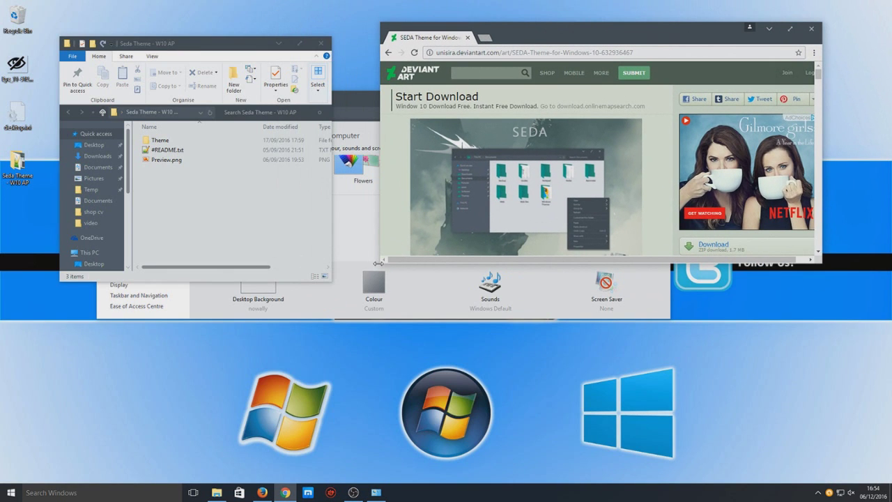
drag(377, 264, 406, 439)
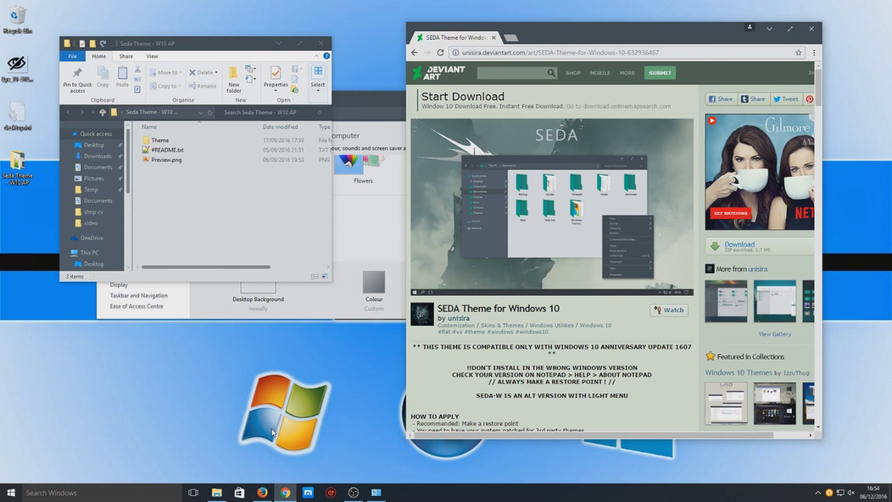